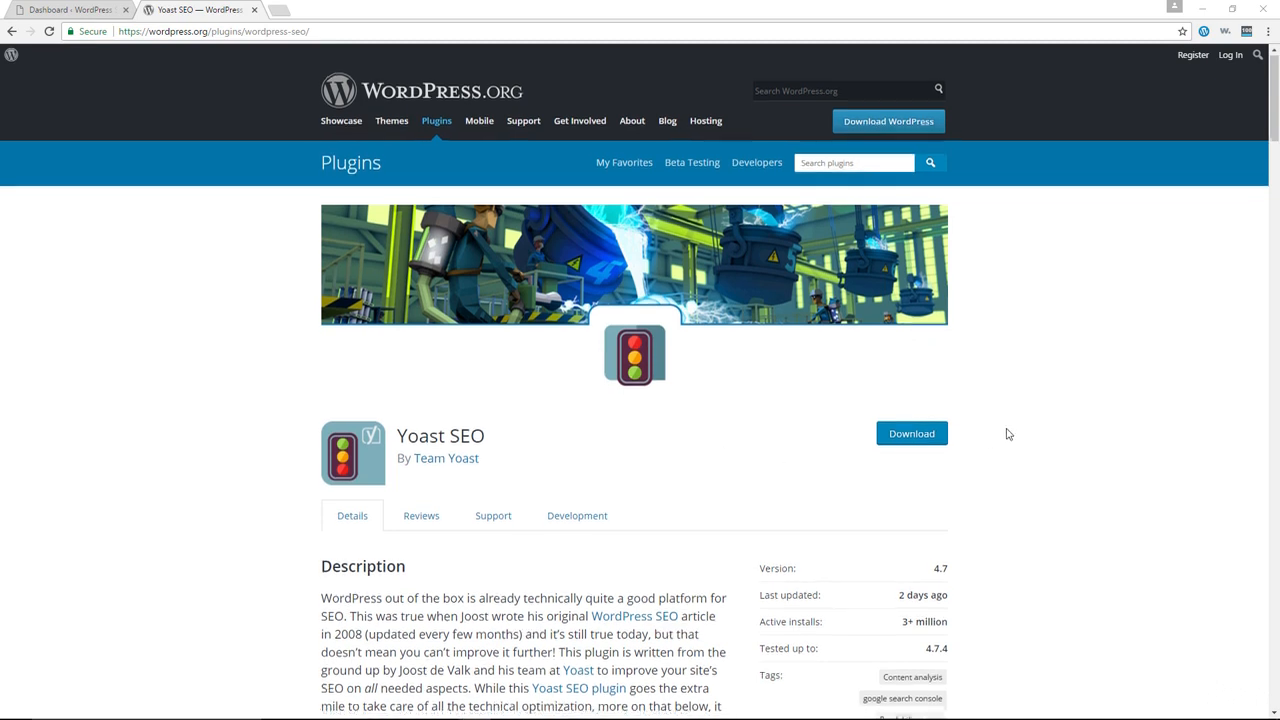
# Review the Yoast SEO plugin page on WordPress.org, checking its active installs, version details and ratings.
pyautogui.scroll(-2, 1006, 434)
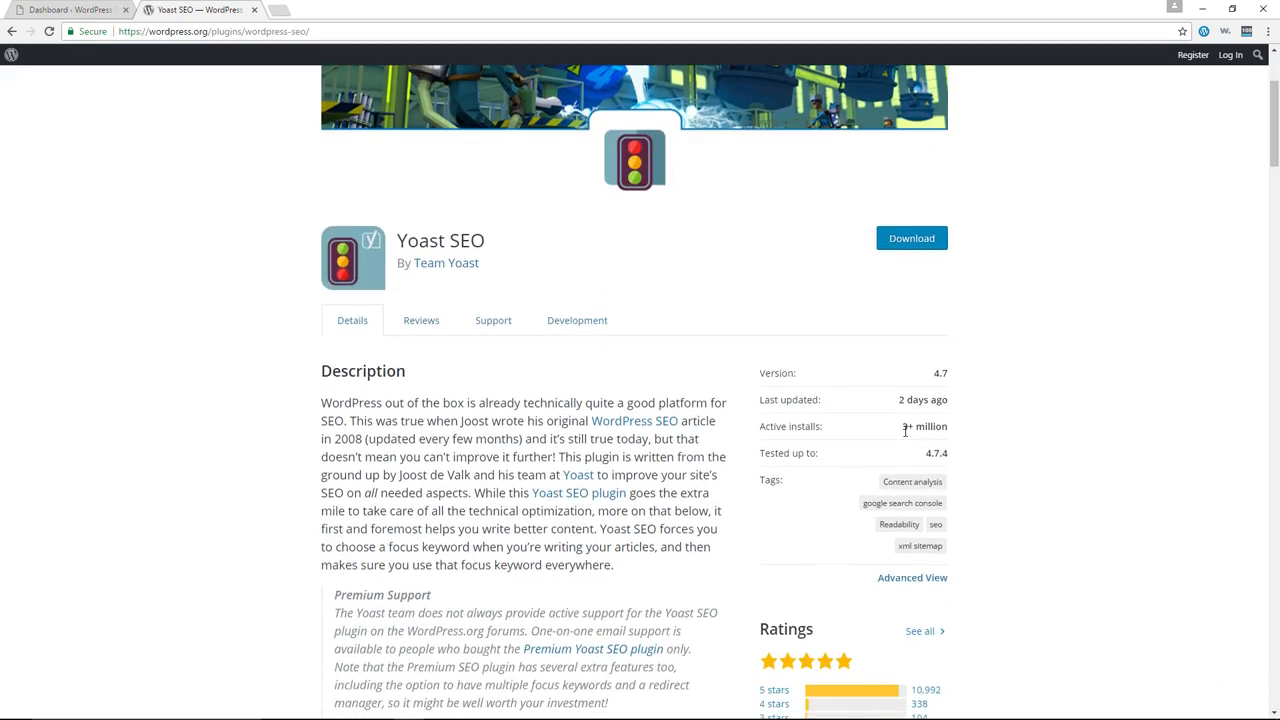
pyautogui.moveTo(903, 427); pyautogui.dragTo(948, 430)
pyautogui.scroll(-1, 1030, 445)
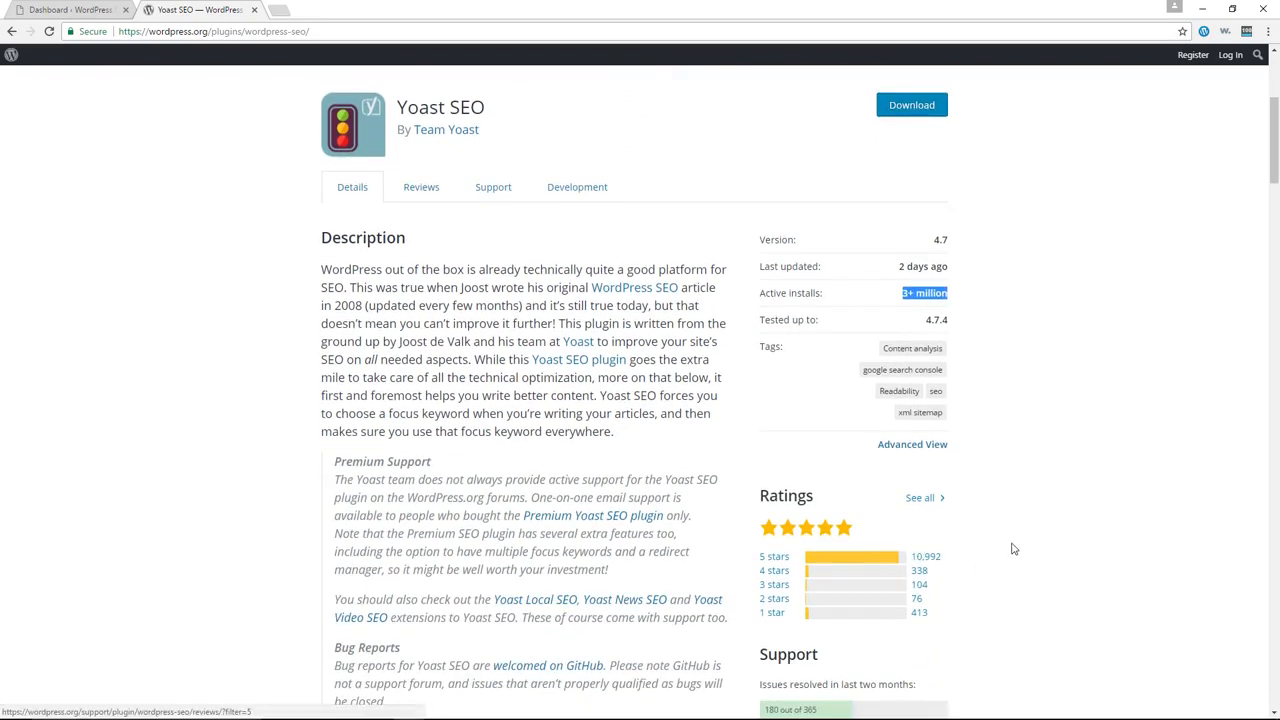
pyautogui.scroll(3, 1012, 546)
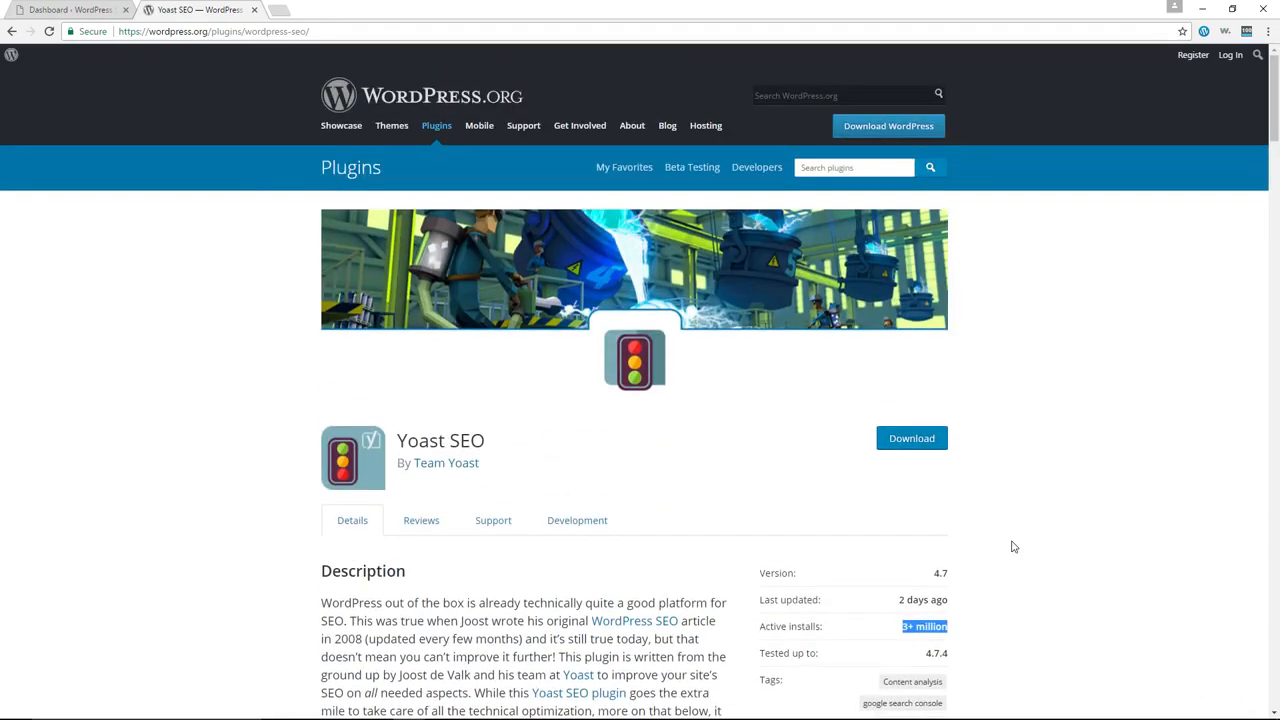
pyautogui.scroll(-1, 1012, 546)
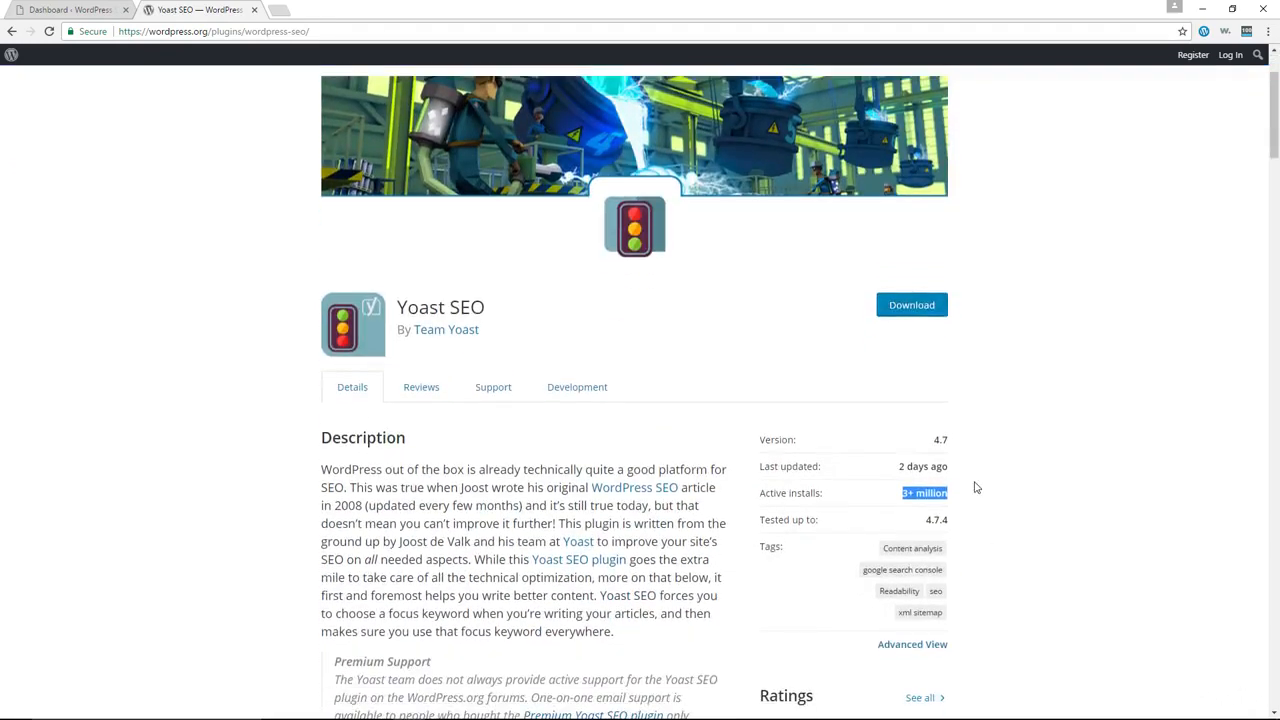
pyautogui.scroll(1, 977, 485)
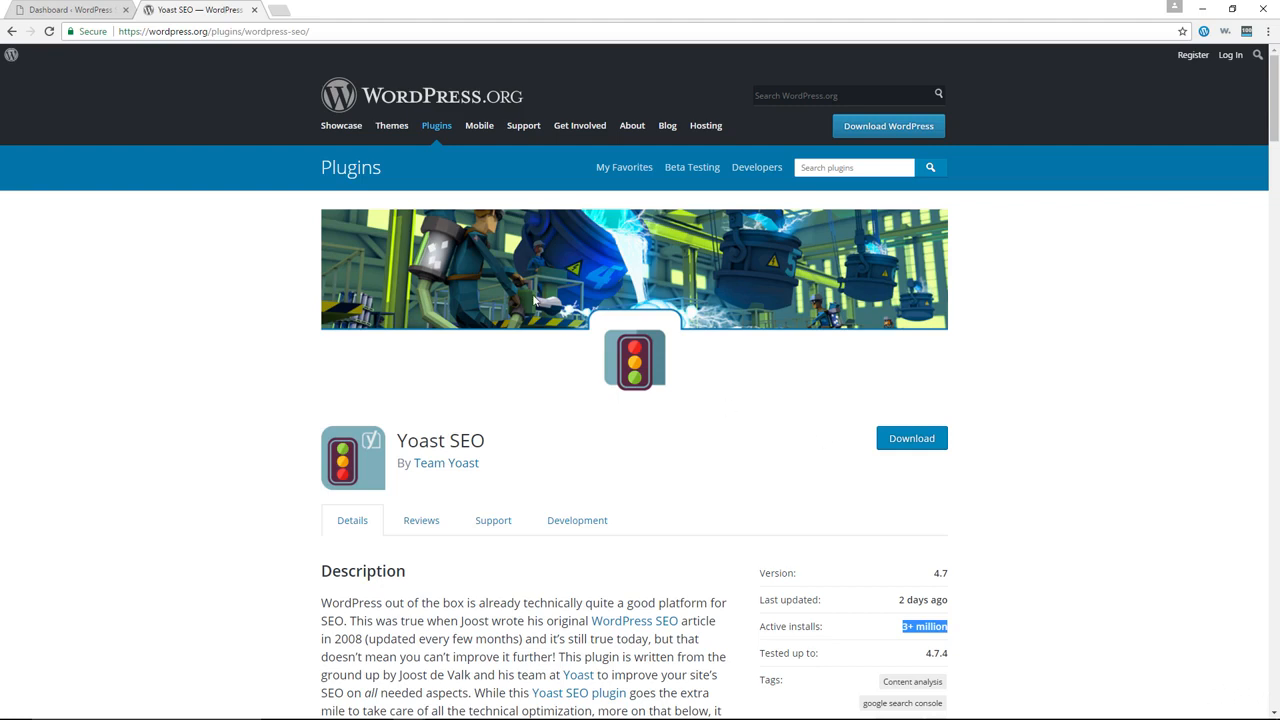
pyautogui.click(78, 10)
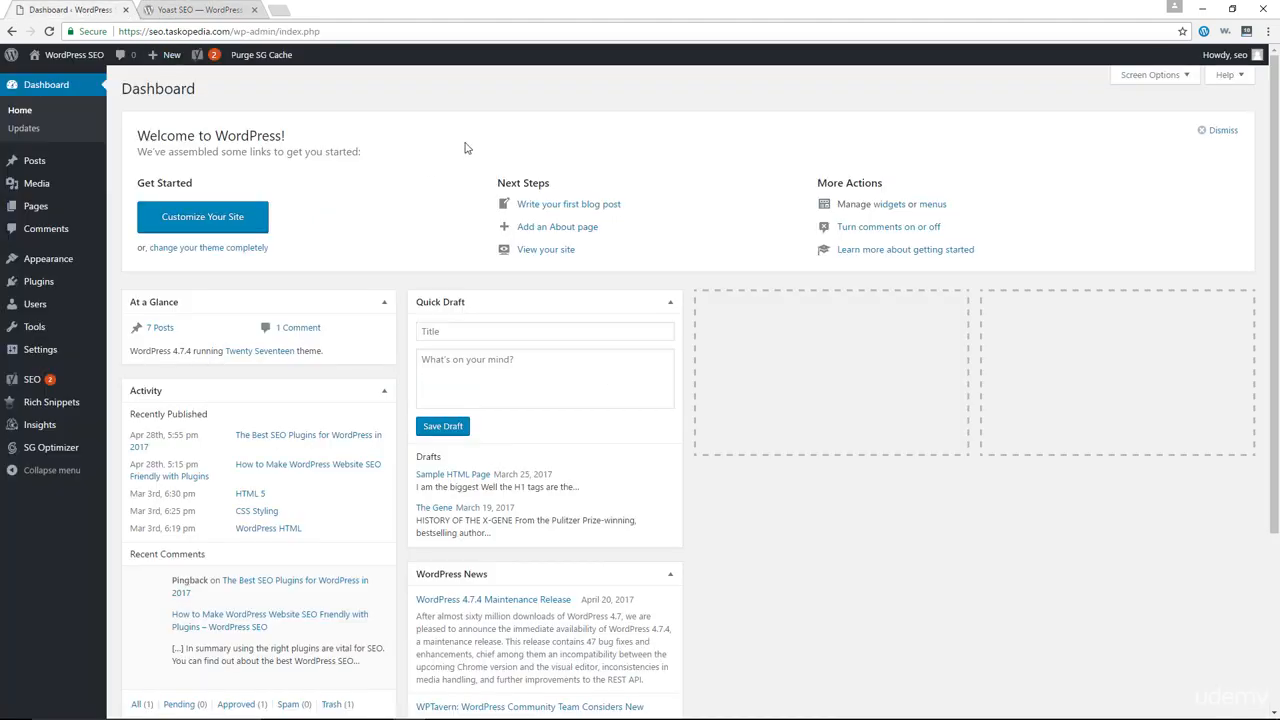
pyautogui.click(222, 13)
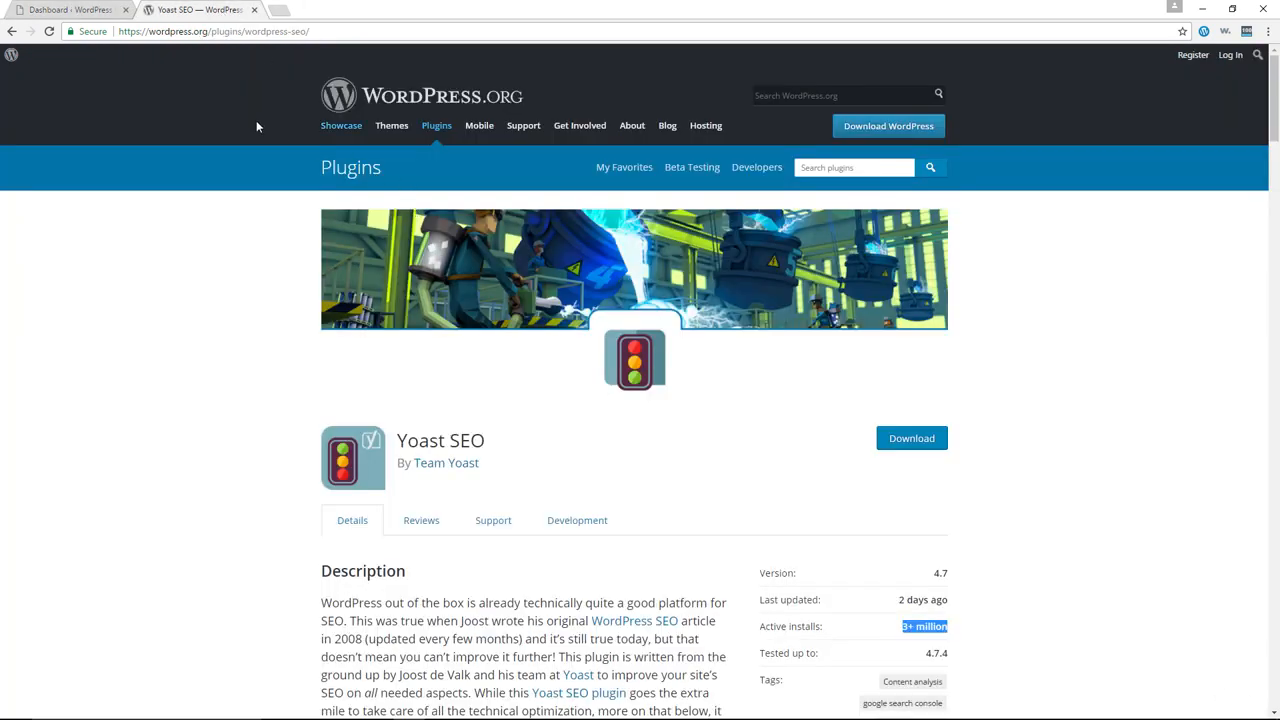
# Open the Yoast SEO dashboard in the WordPress admin site and start its configuration wizard with the self-guided setup.
pyautogui.click(88, 10)
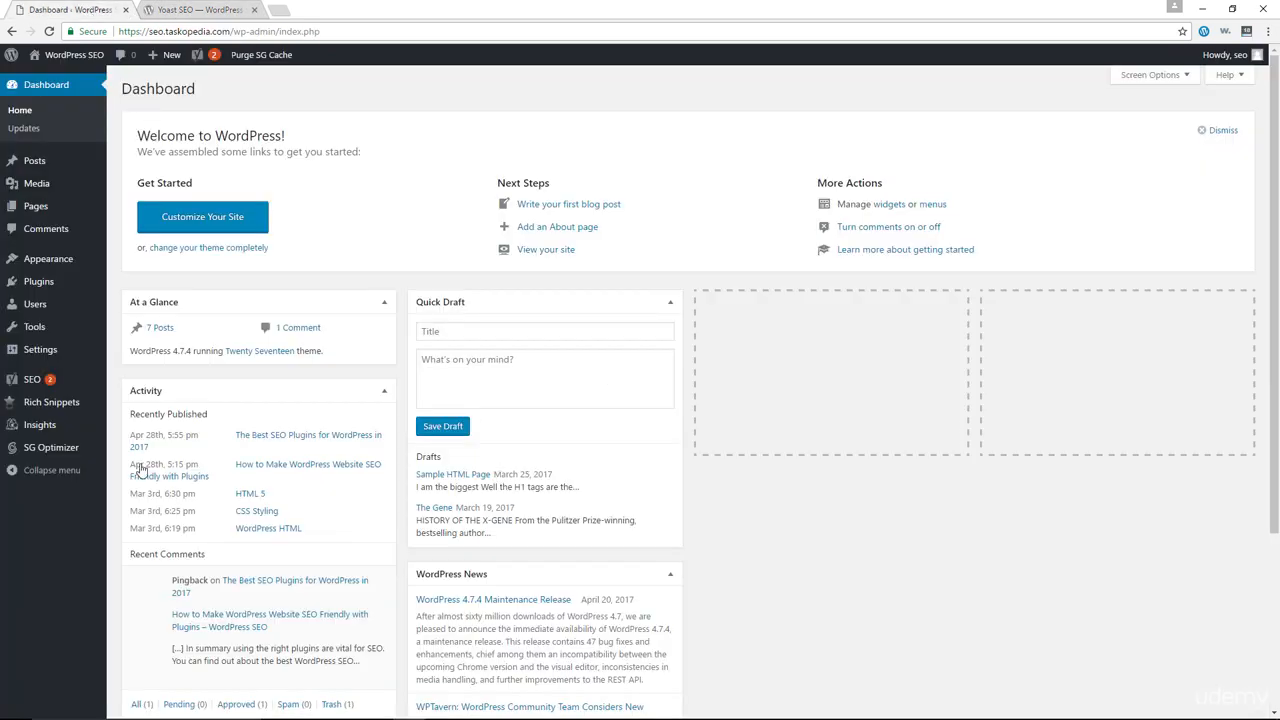
pyautogui.moveTo(50, 380)
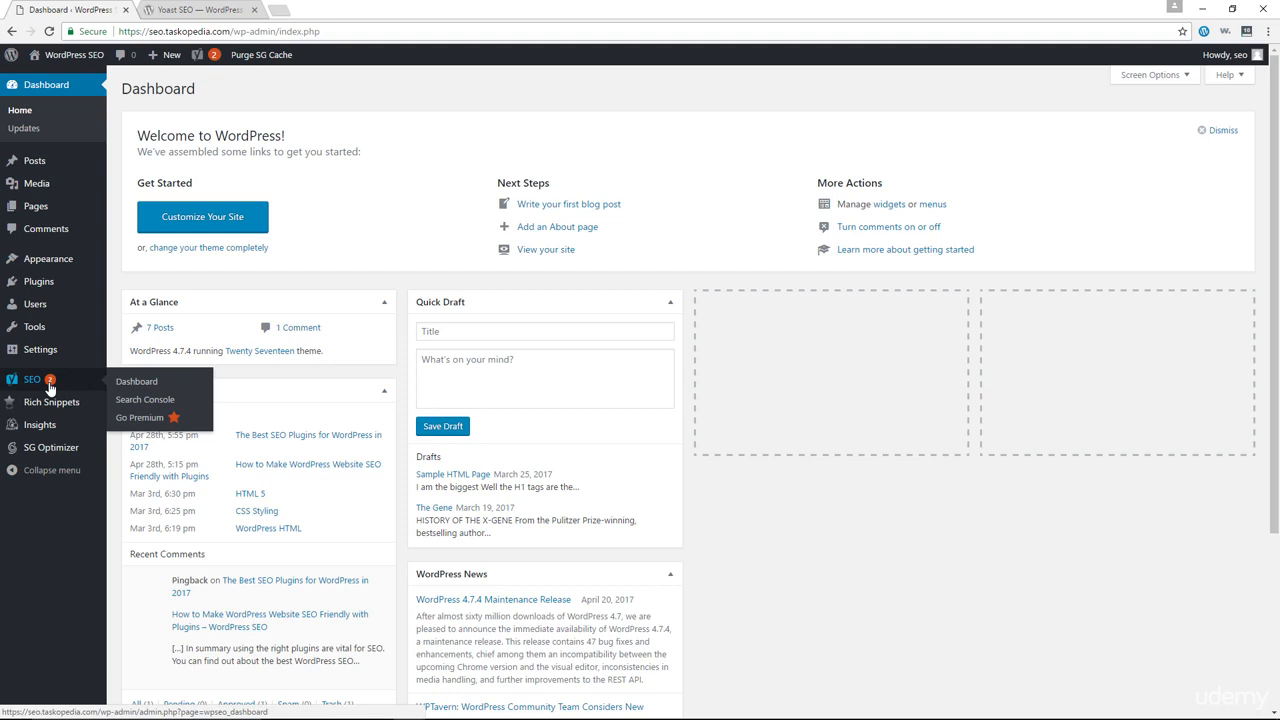
pyautogui.click(120, 383)
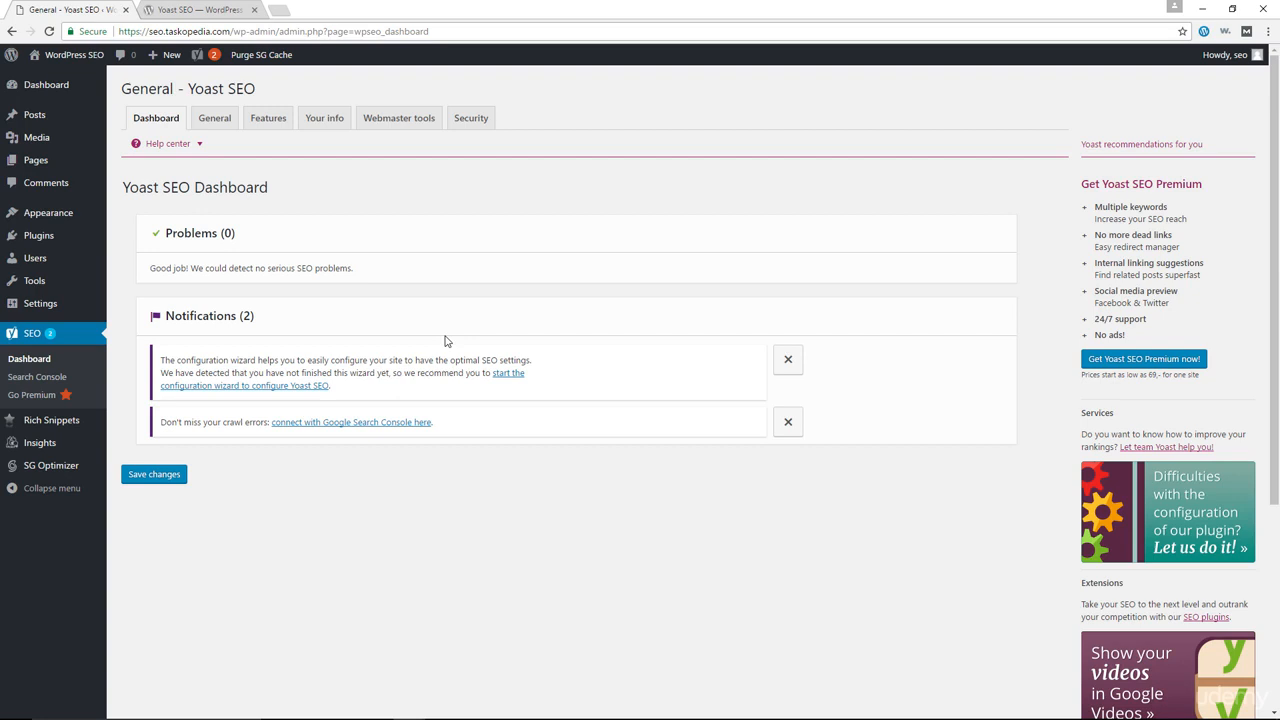
pyautogui.click(262, 385)
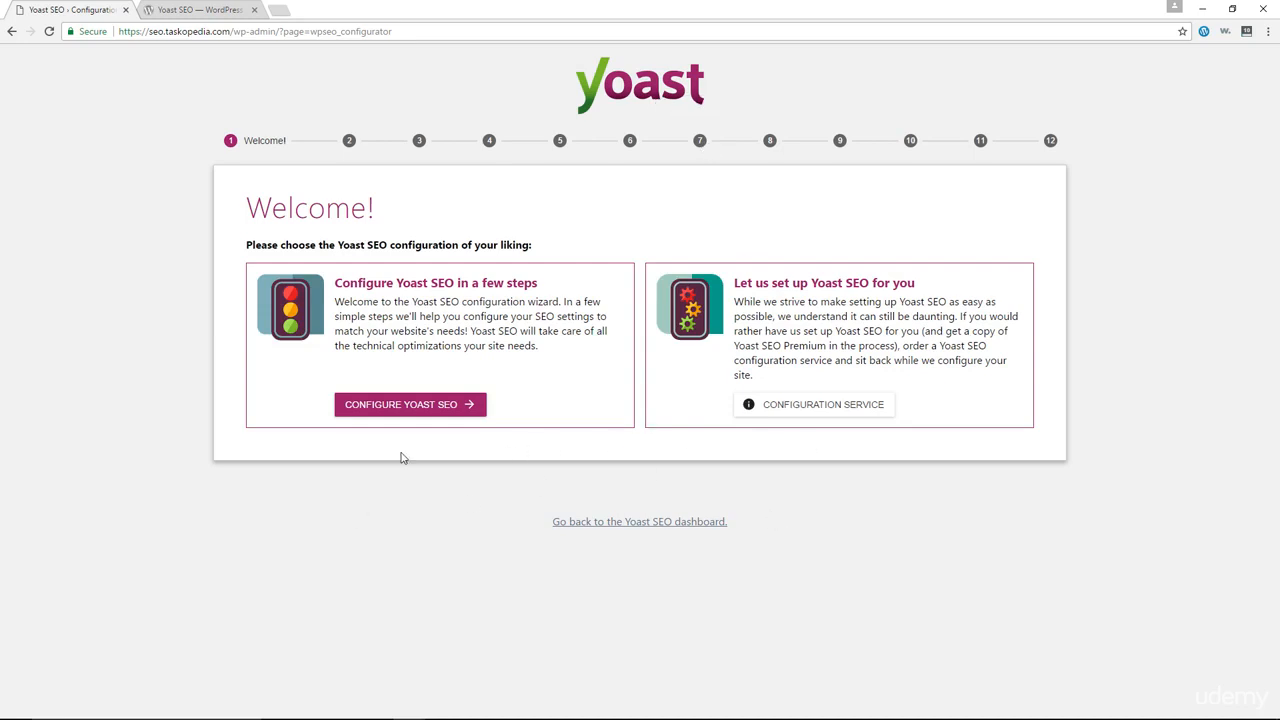
pyautogui.click(432, 410)
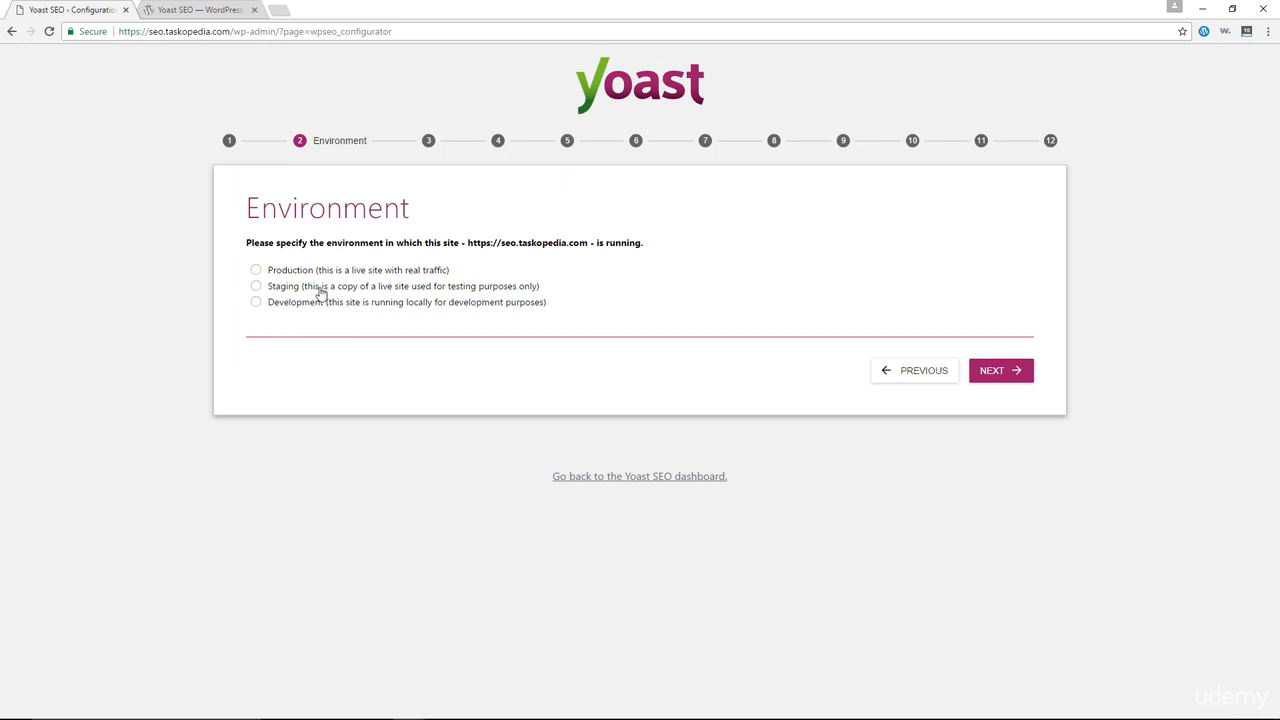
# Set the site's environment to Production and its site type to Blog.
pyautogui.click(276, 272)
pyautogui.click(998, 375)
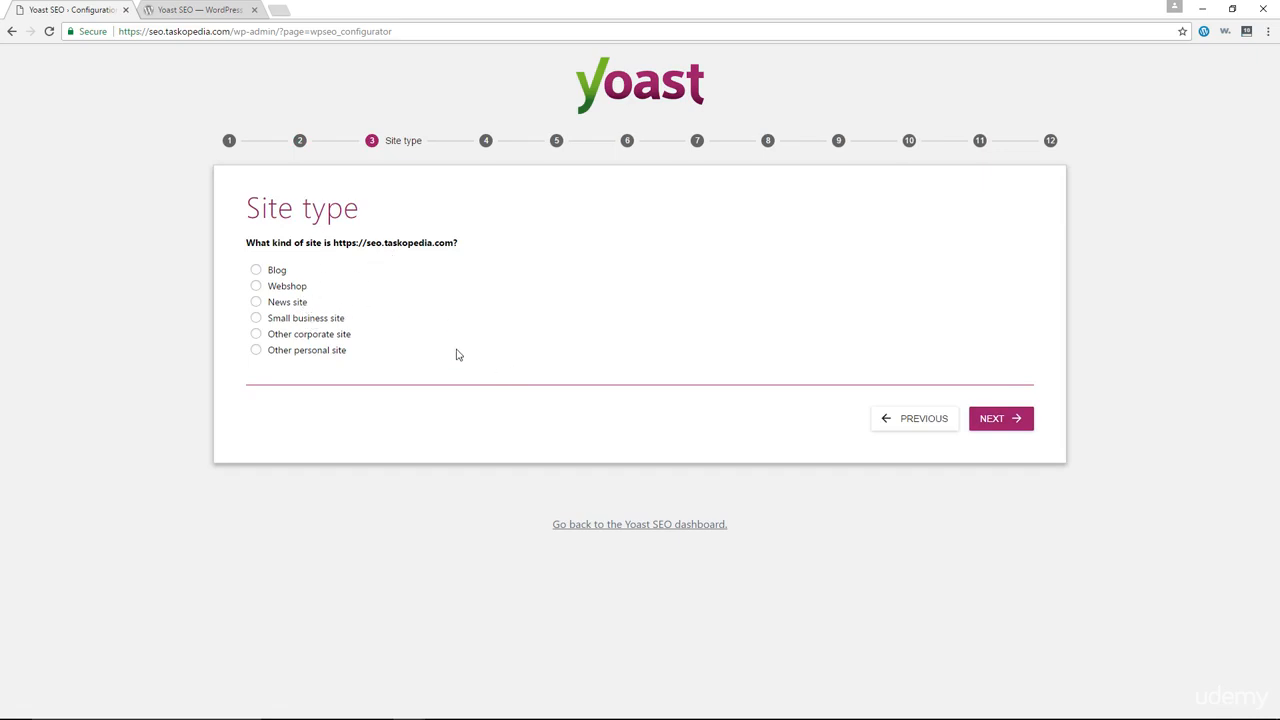
pyautogui.click(272, 273)
pyautogui.click(1006, 427)
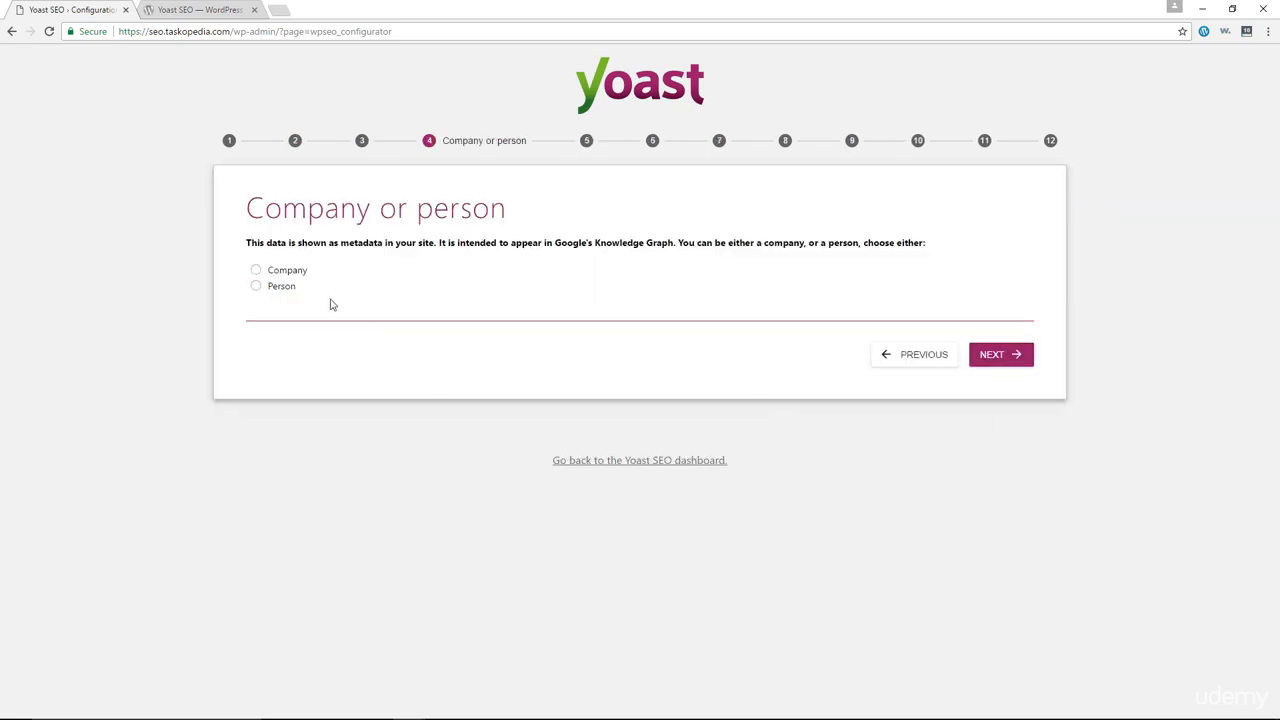
# Choose Person for the Knowledge Graph metadata, enter the person's name and continue to the social profiles.
pyautogui.click(274, 290)
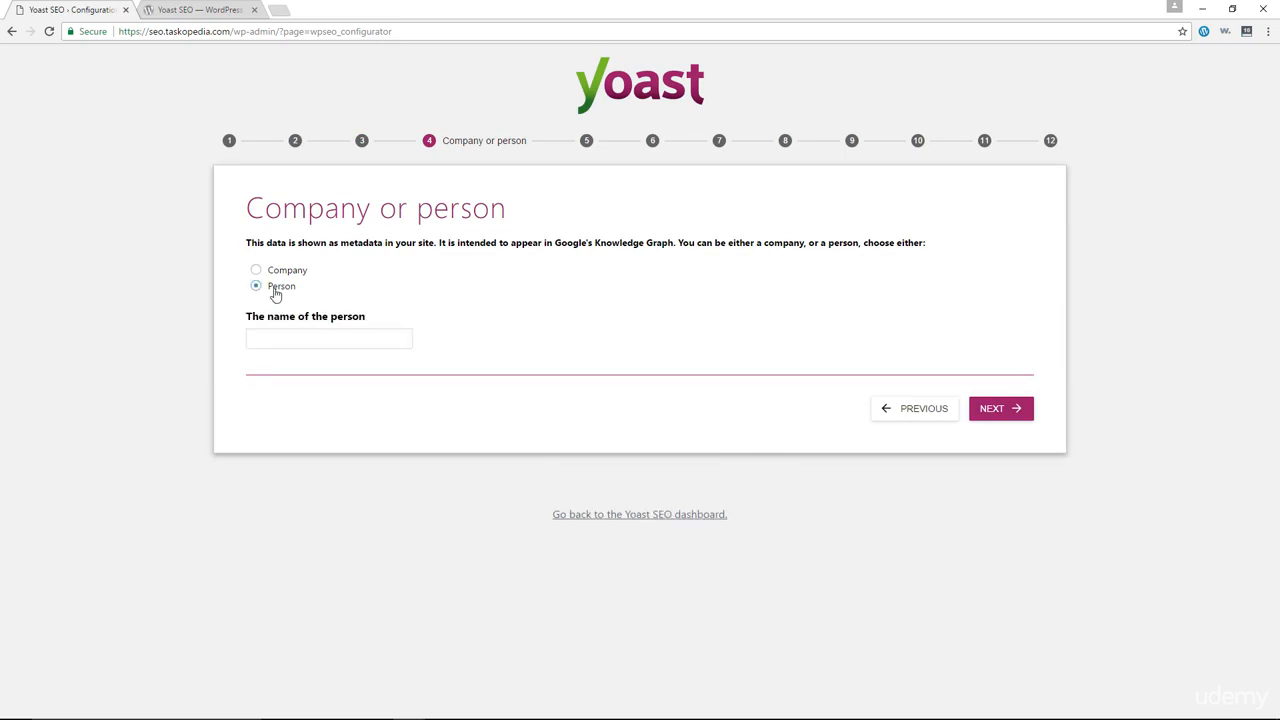
pyautogui.click(341, 331)
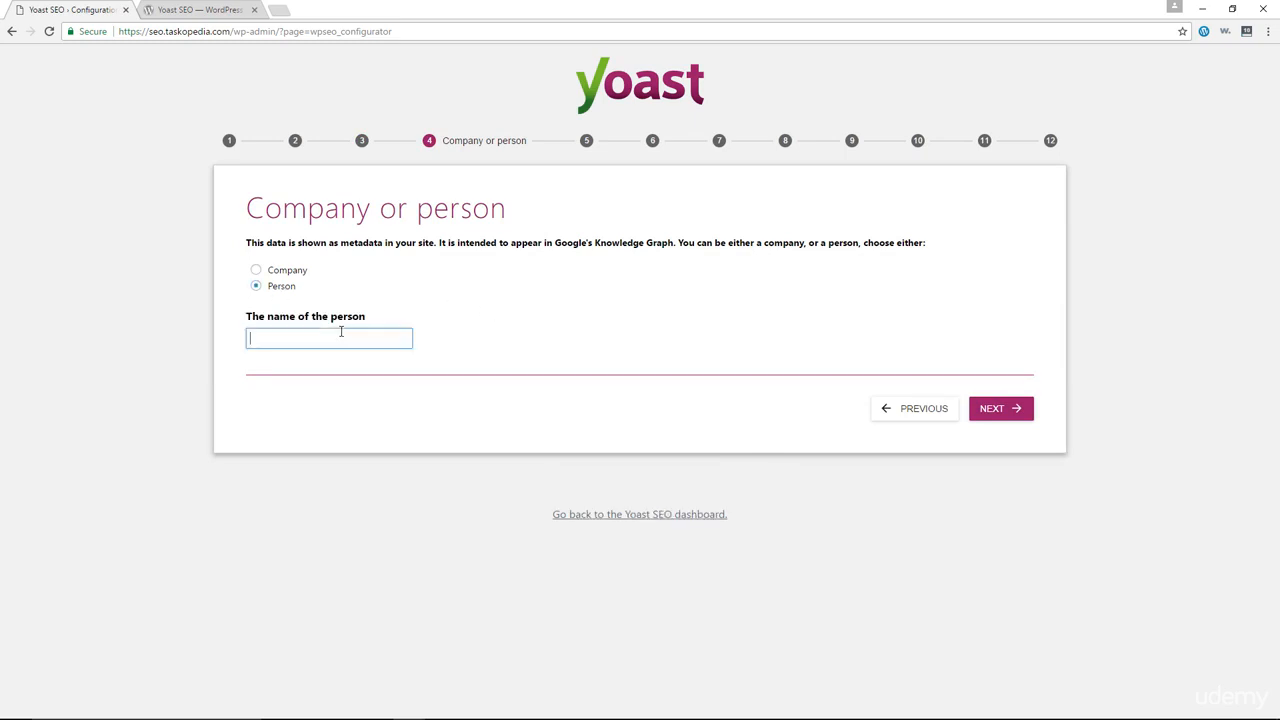
pyautogui.write('Alex')
pyautogui.click(1002, 414)
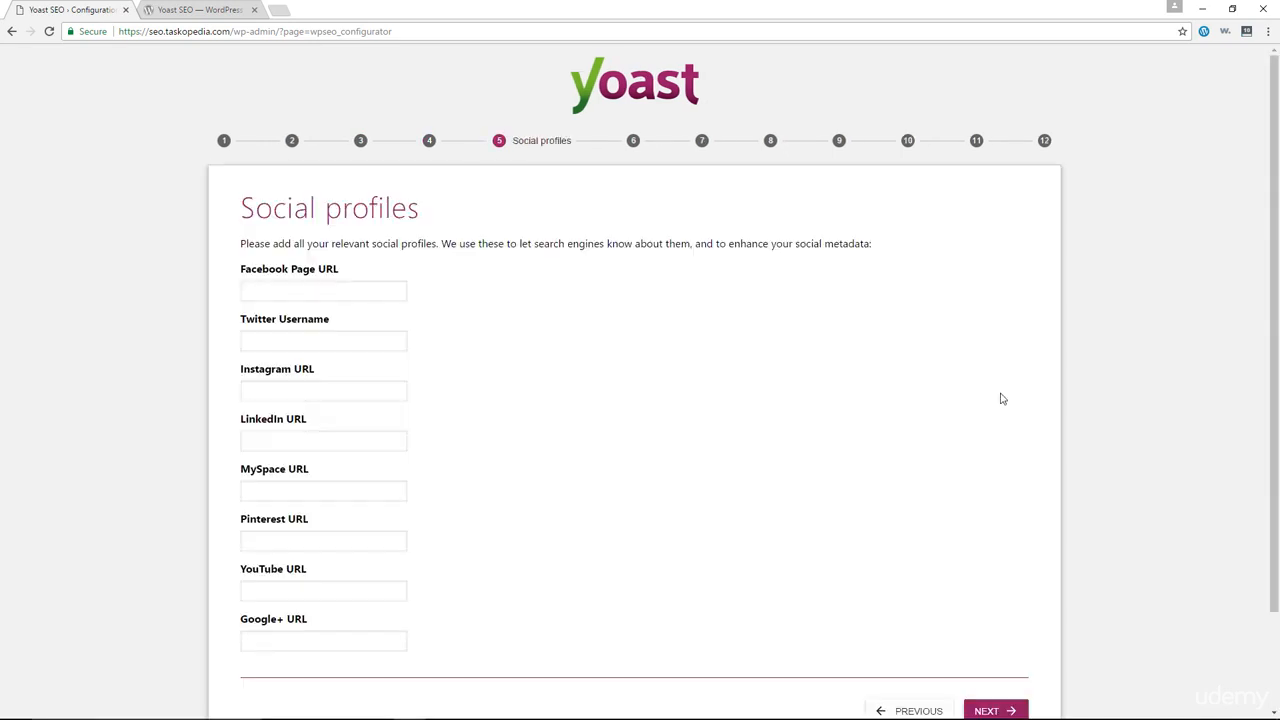
# Leave the social profiles blank and accept the preset post type visibility and multiple authors settings.
pyautogui.scroll(-1, 558, 301)
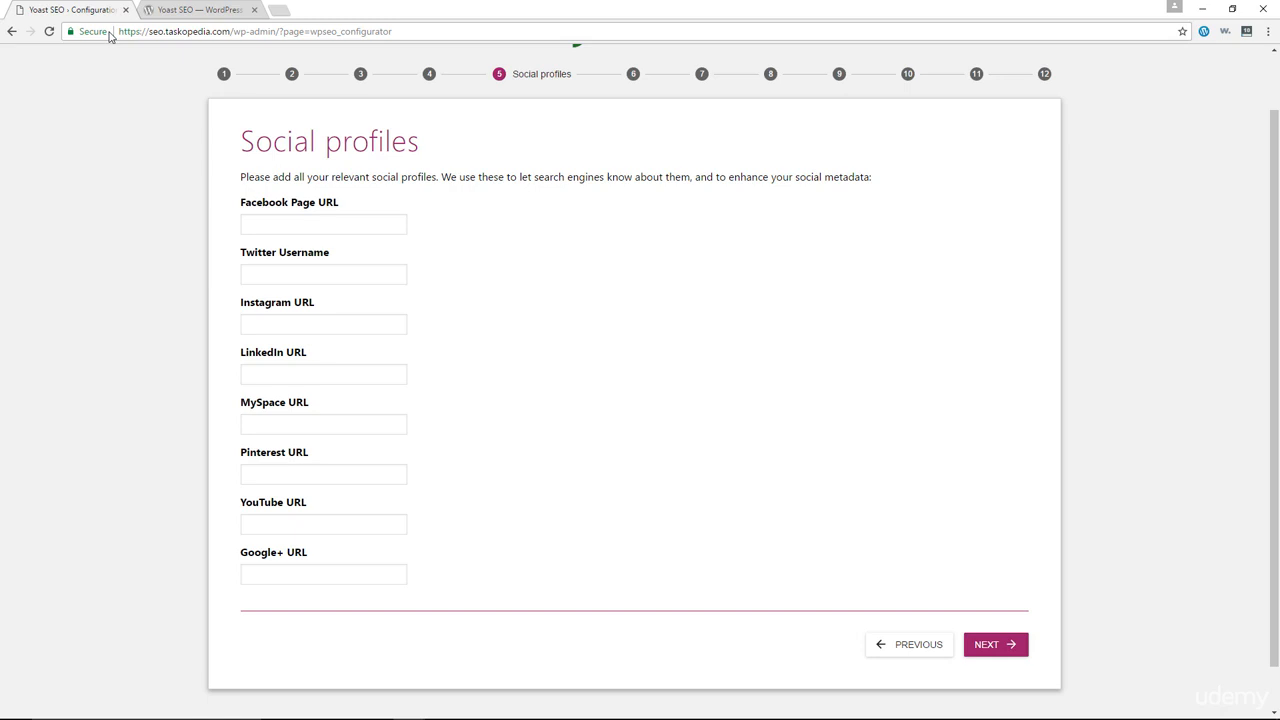
pyautogui.click(996, 646)
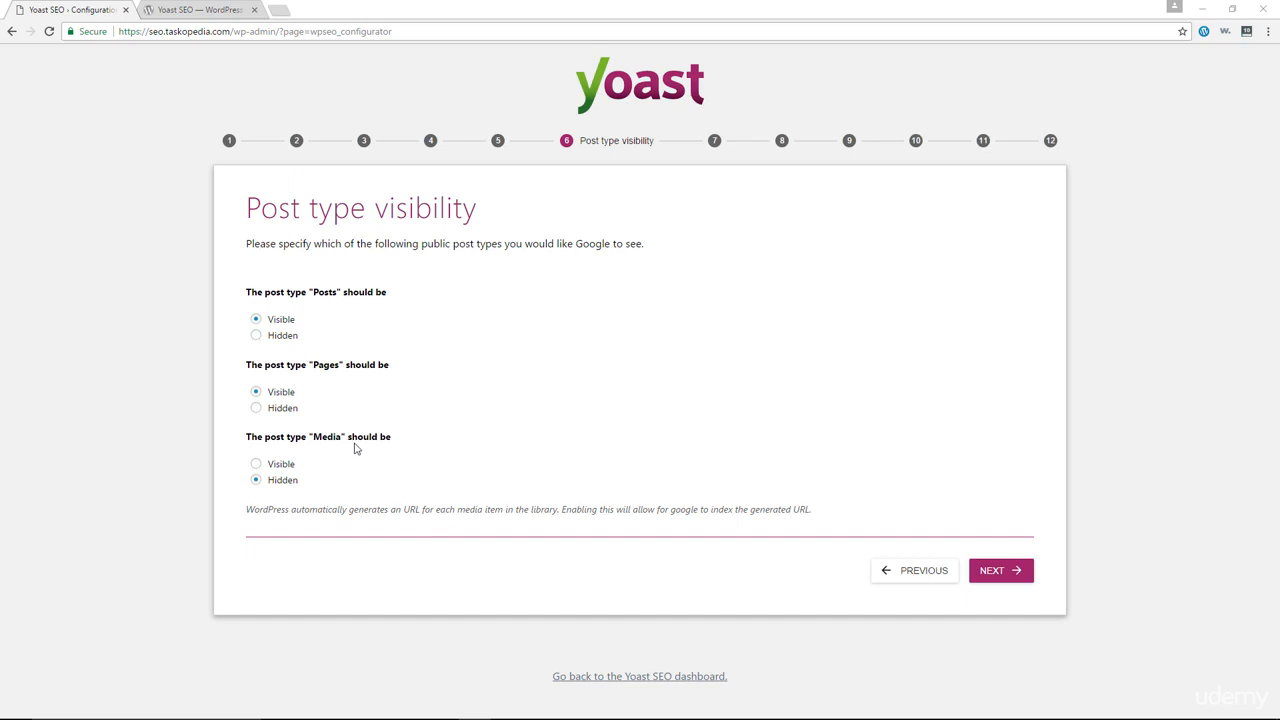
pyautogui.click(1000, 574)
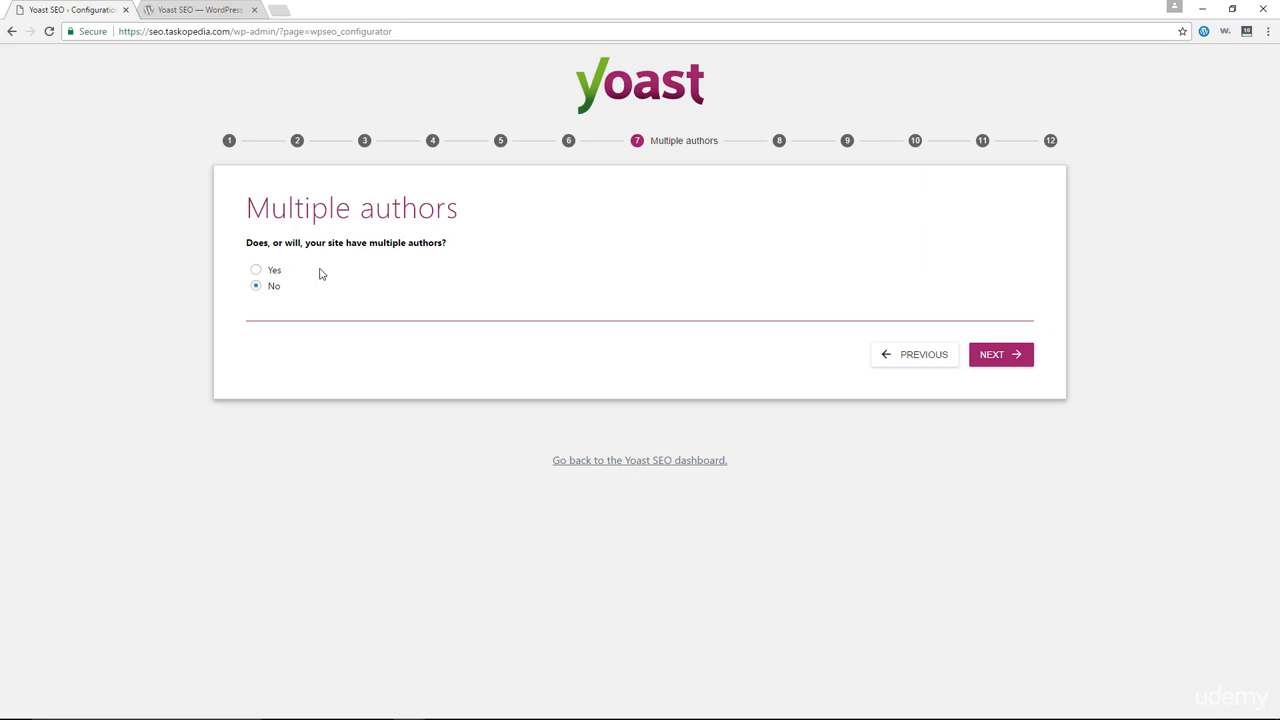
pyautogui.click(997, 367)
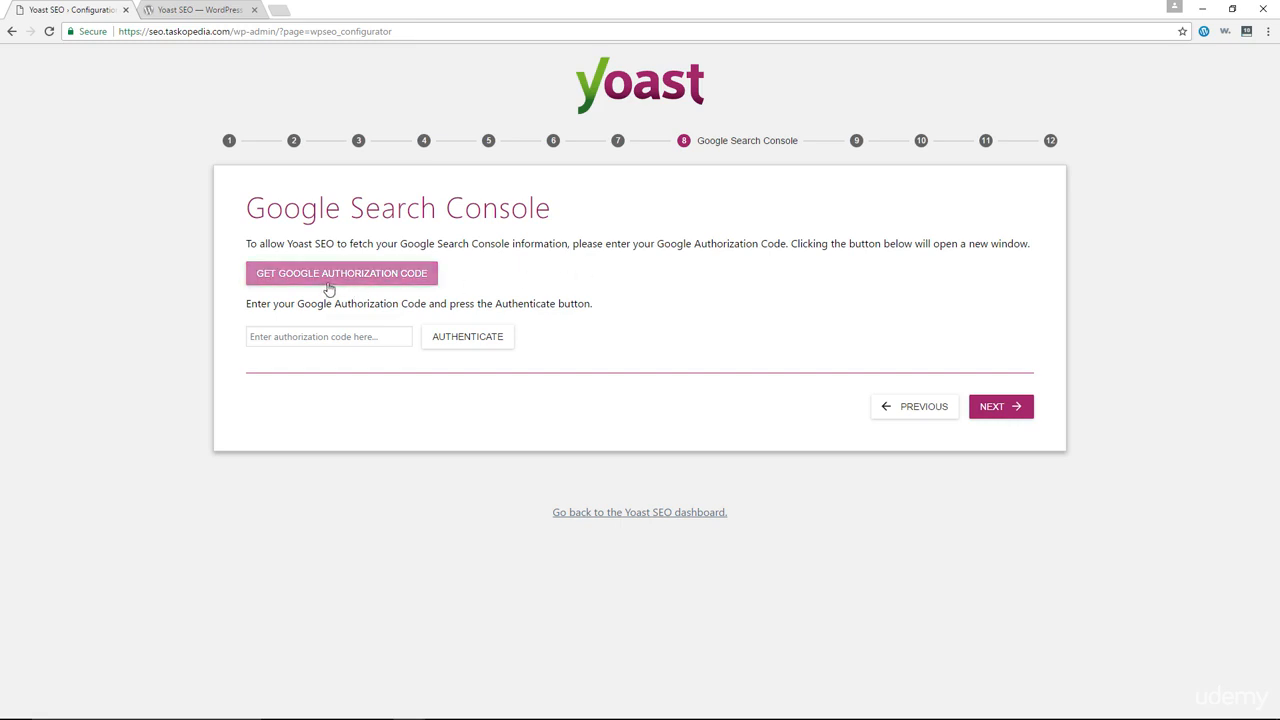
# Request a Google authorization code, allow Yoast SEO to access Search Console data, and copy the code.
pyautogui.click(401, 276)
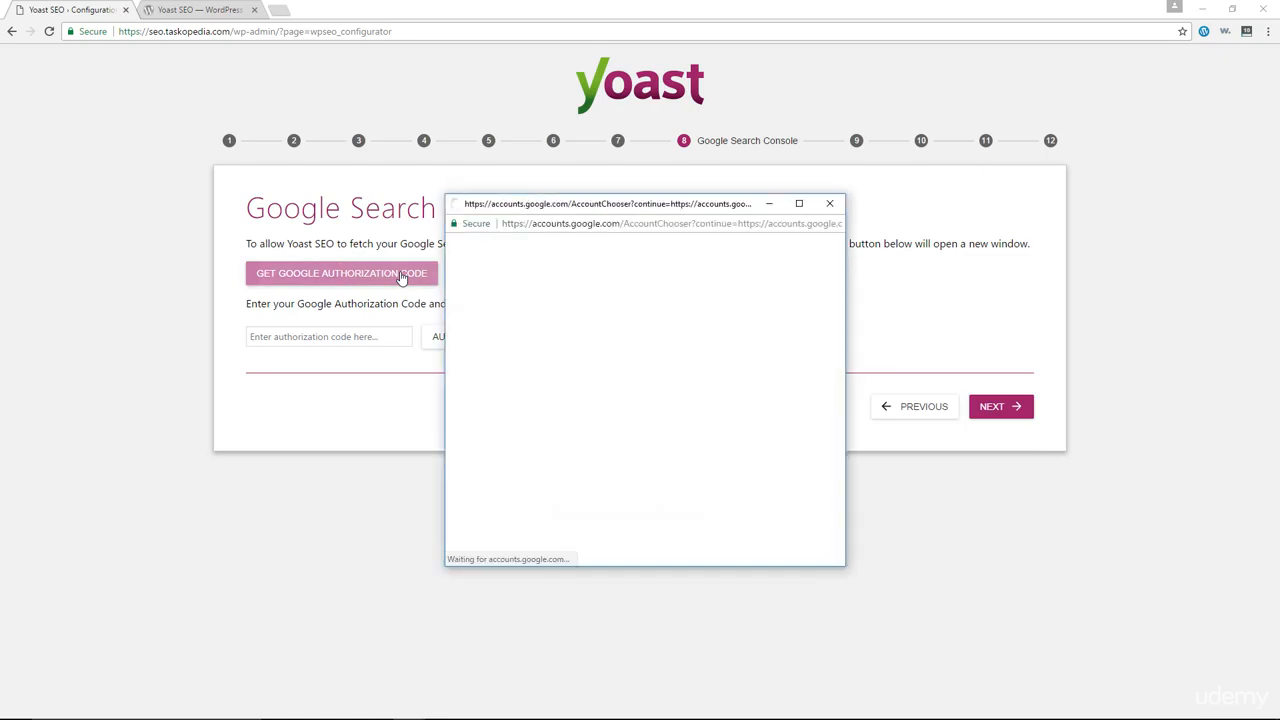
pyautogui.click(641, 347)
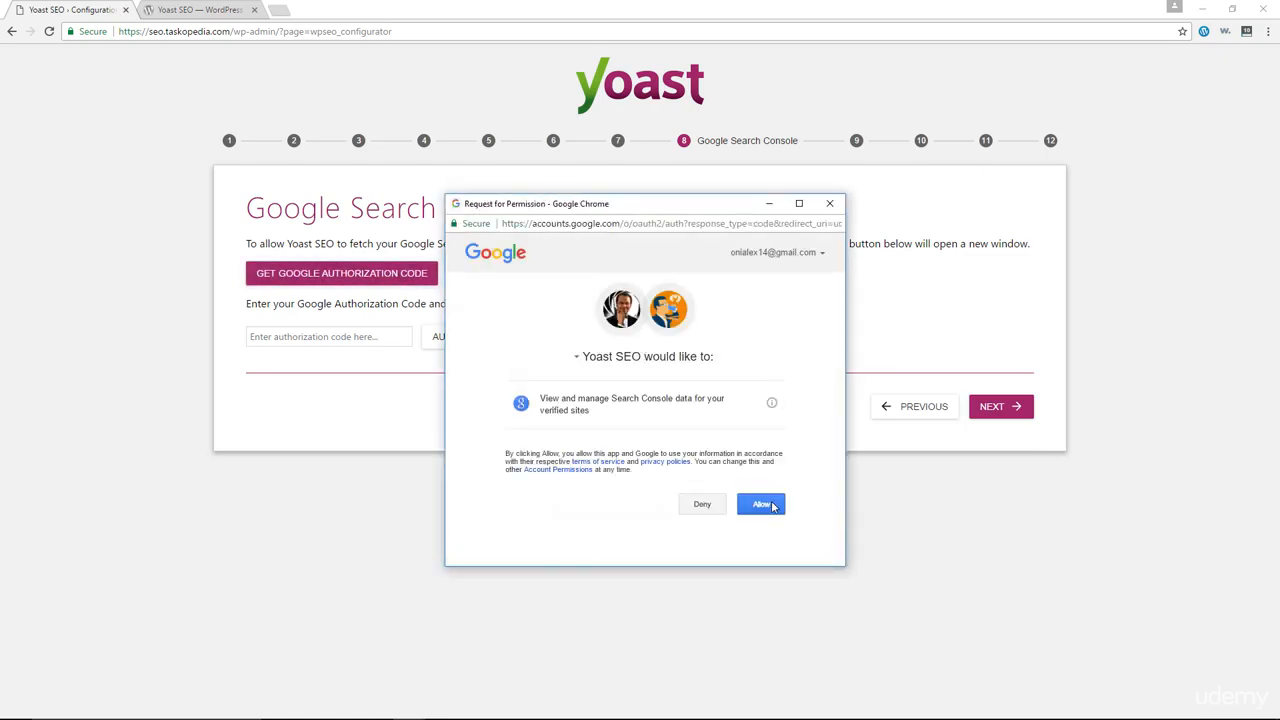
pyautogui.click(770, 505)
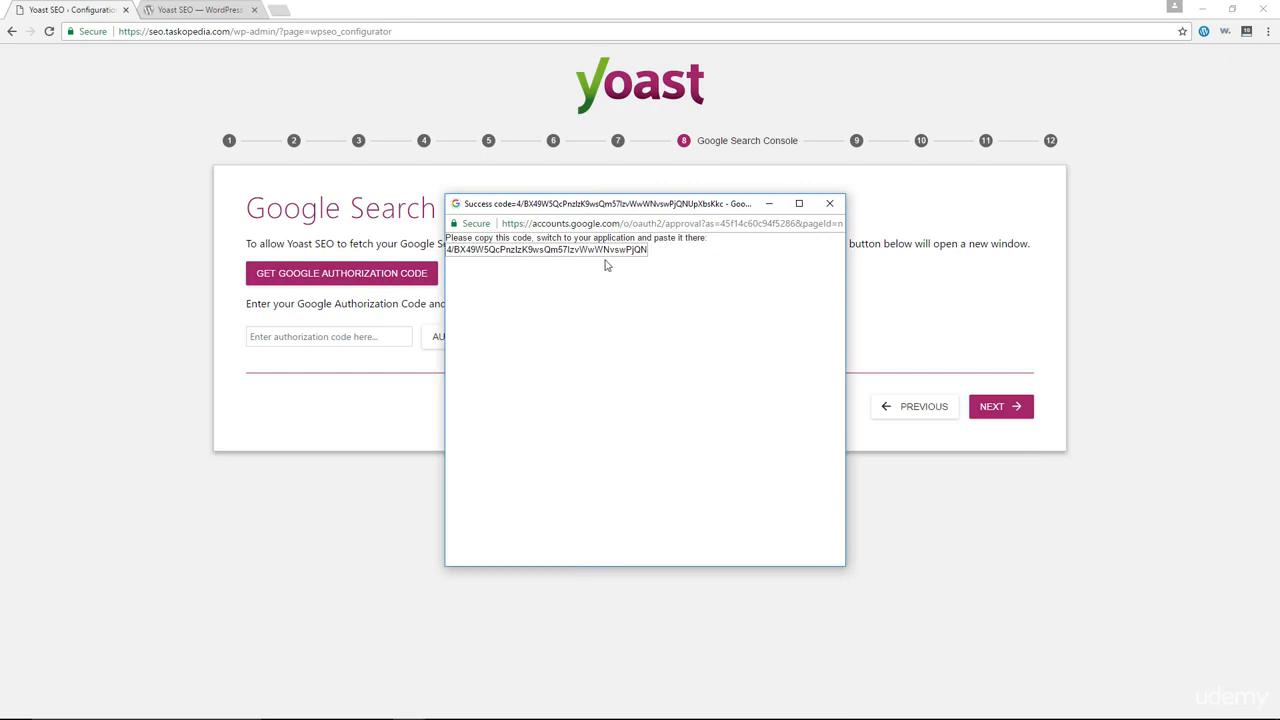
pyautogui.tripleClick(531, 251)
pyautogui.rightClick(549, 251)
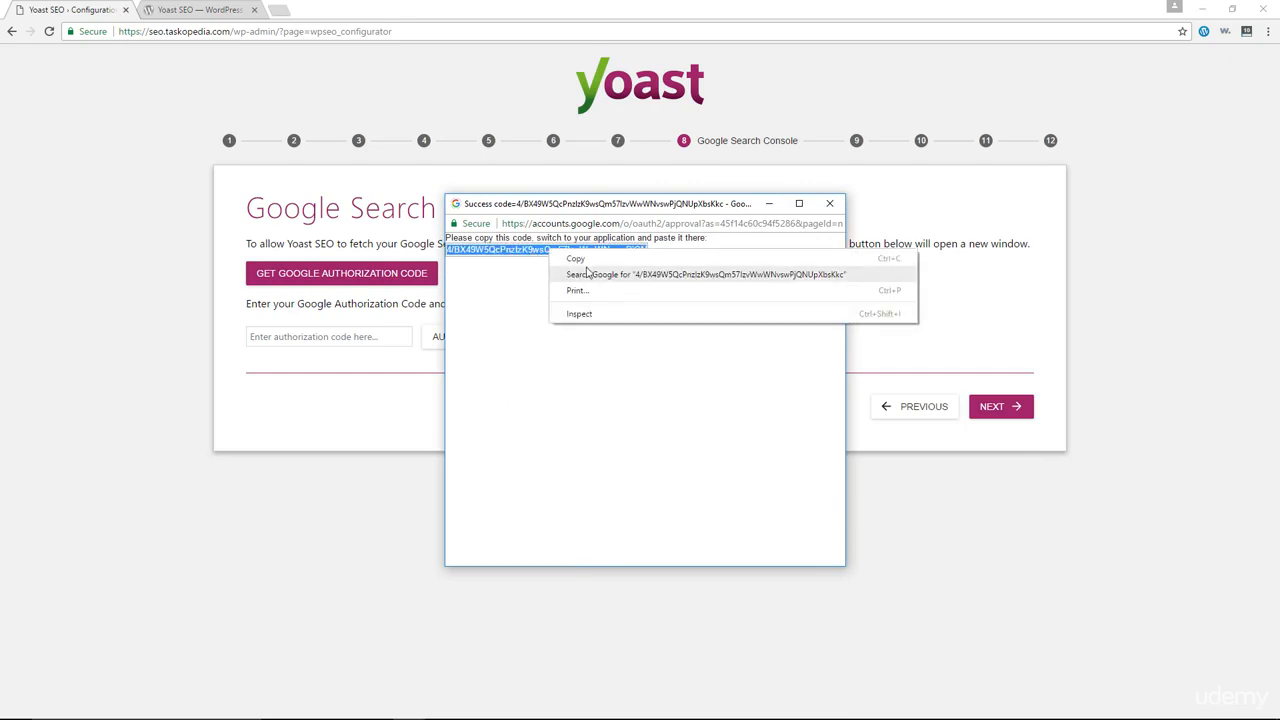
pyautogui.click(586, 267)
# Paste the Google authorization code, authenticate, and continue with the preselected Search Console profile.
pyautogui.click(276, 336)
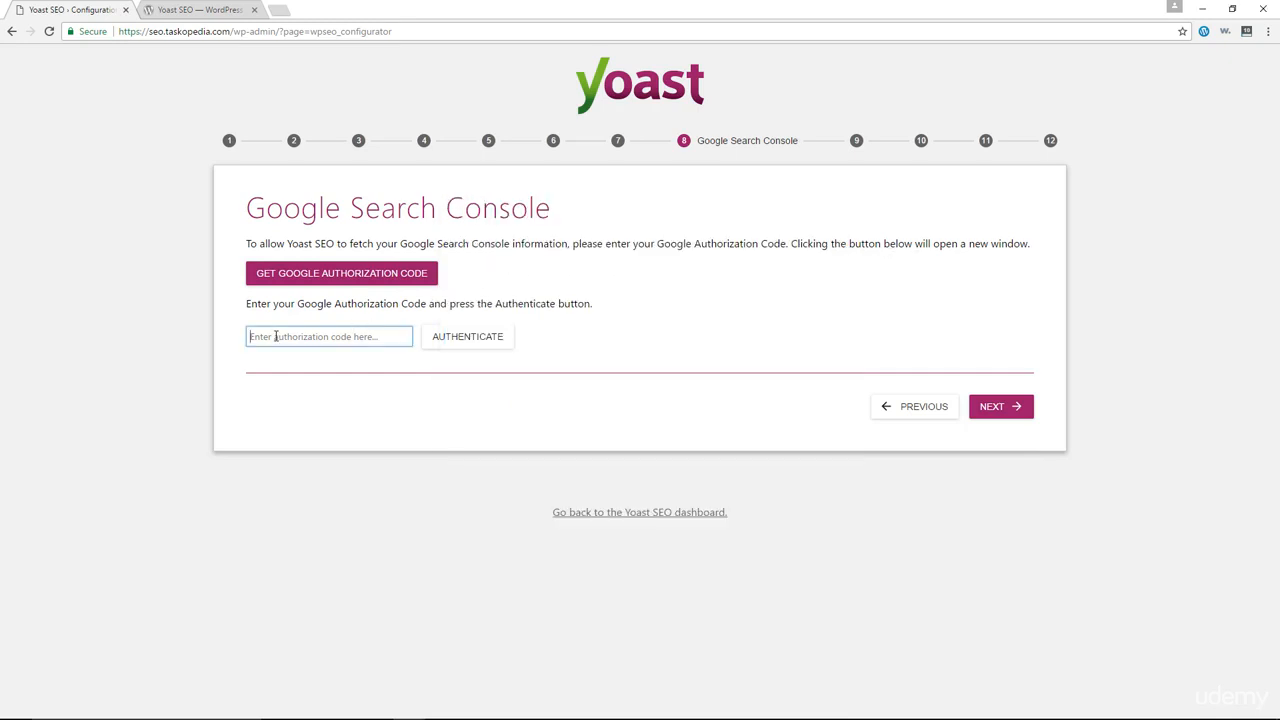
pyautogui.rightClick(276, 336)
pyautogui.click(322, 418)
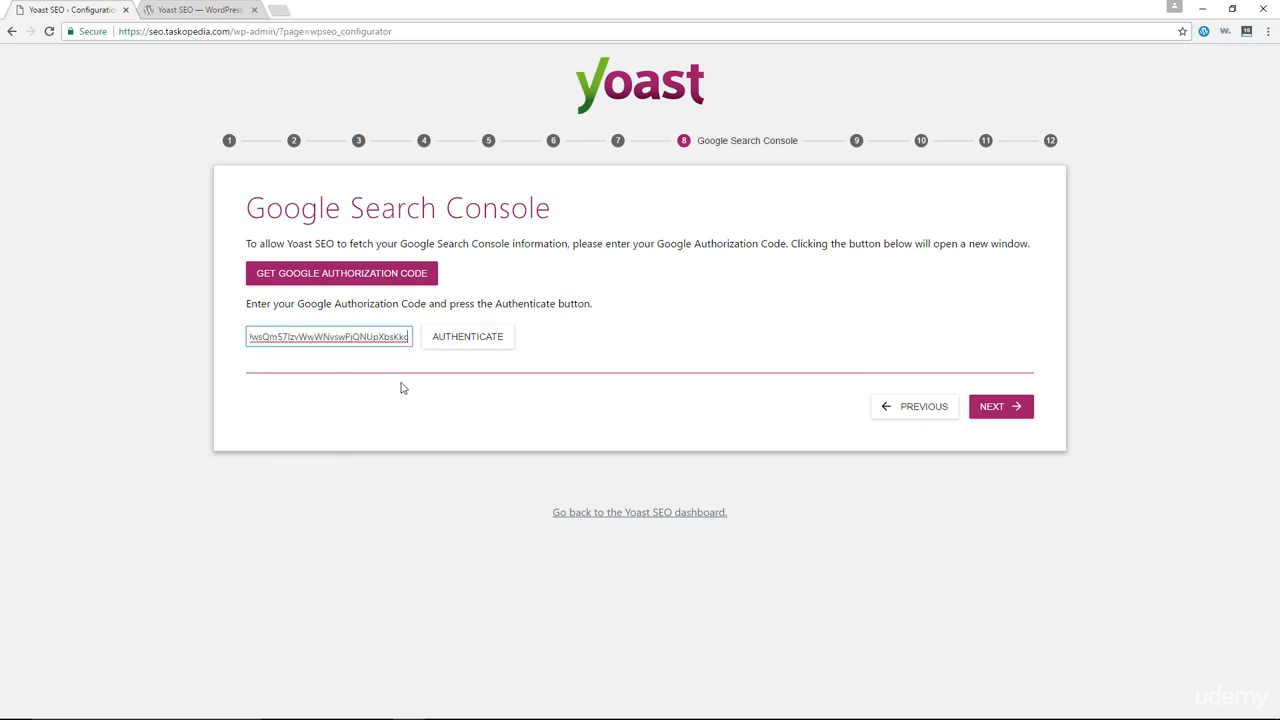
pyautogui.click(469, 345)
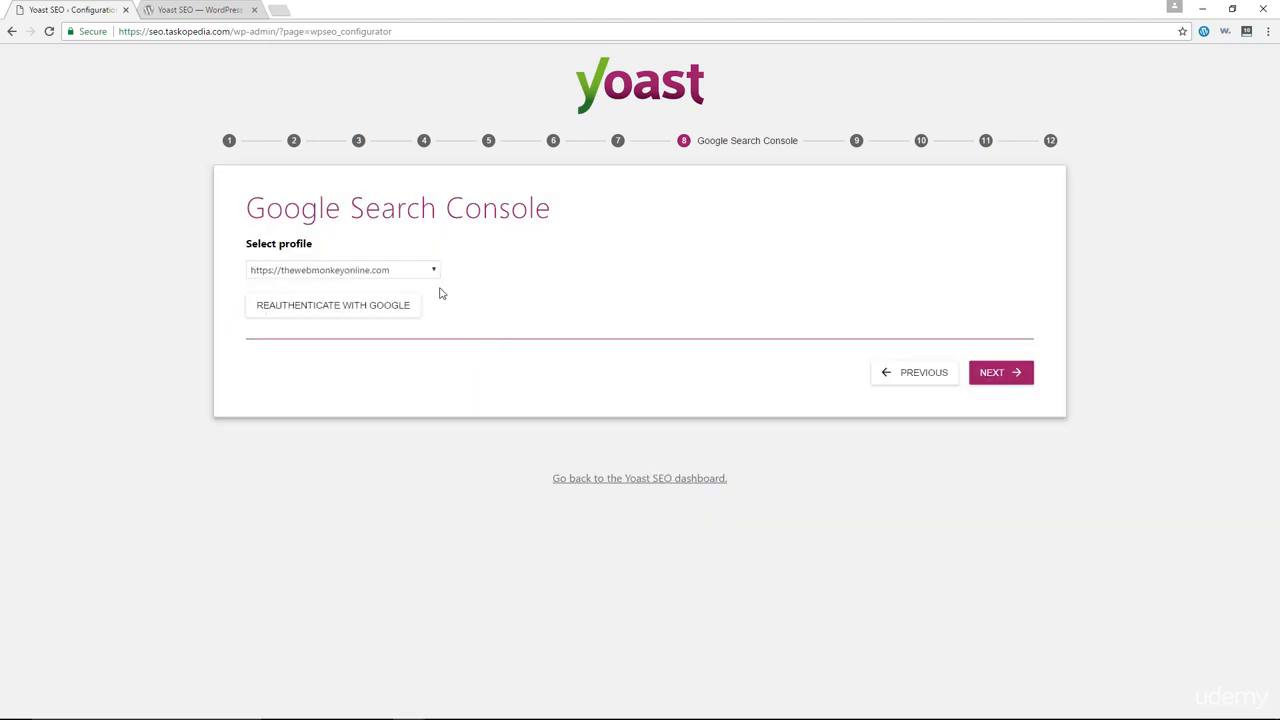
pyautogui.click(994, 374)
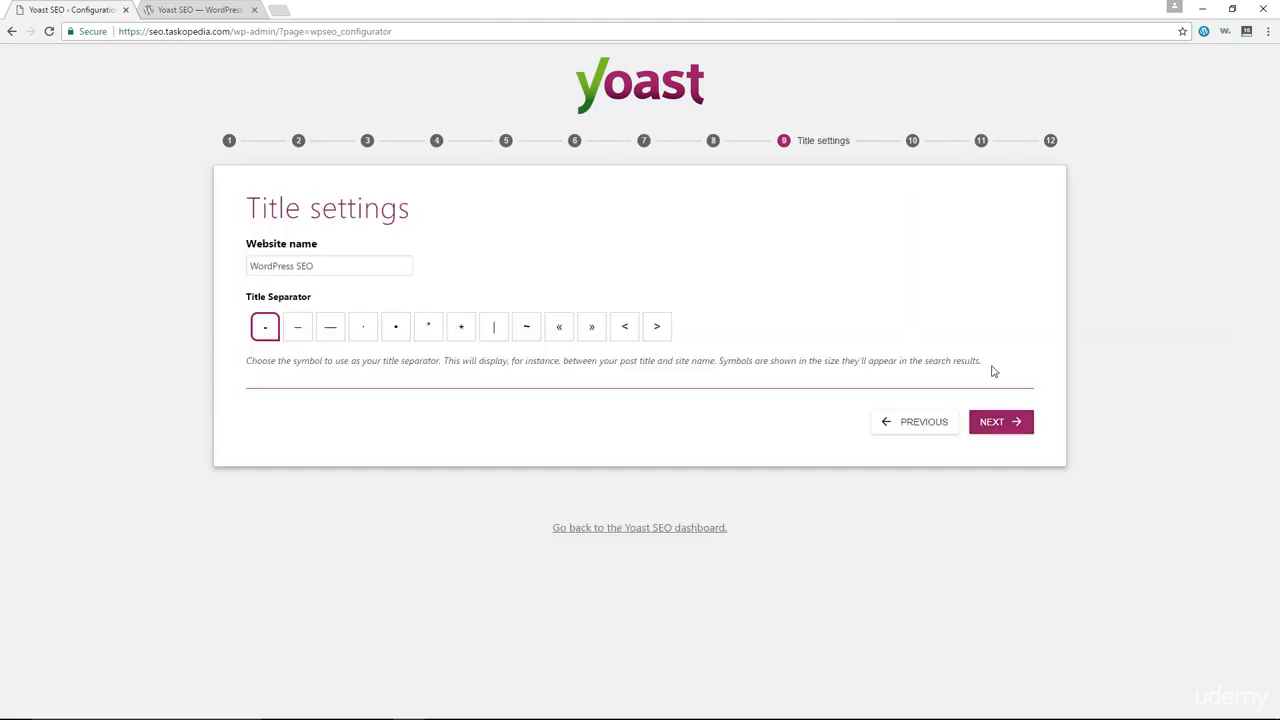
# Keep the website name "WordPress SEO" with the hyphen title separator, and skip the newsletter signup.
pyautogui.click(325, 266)
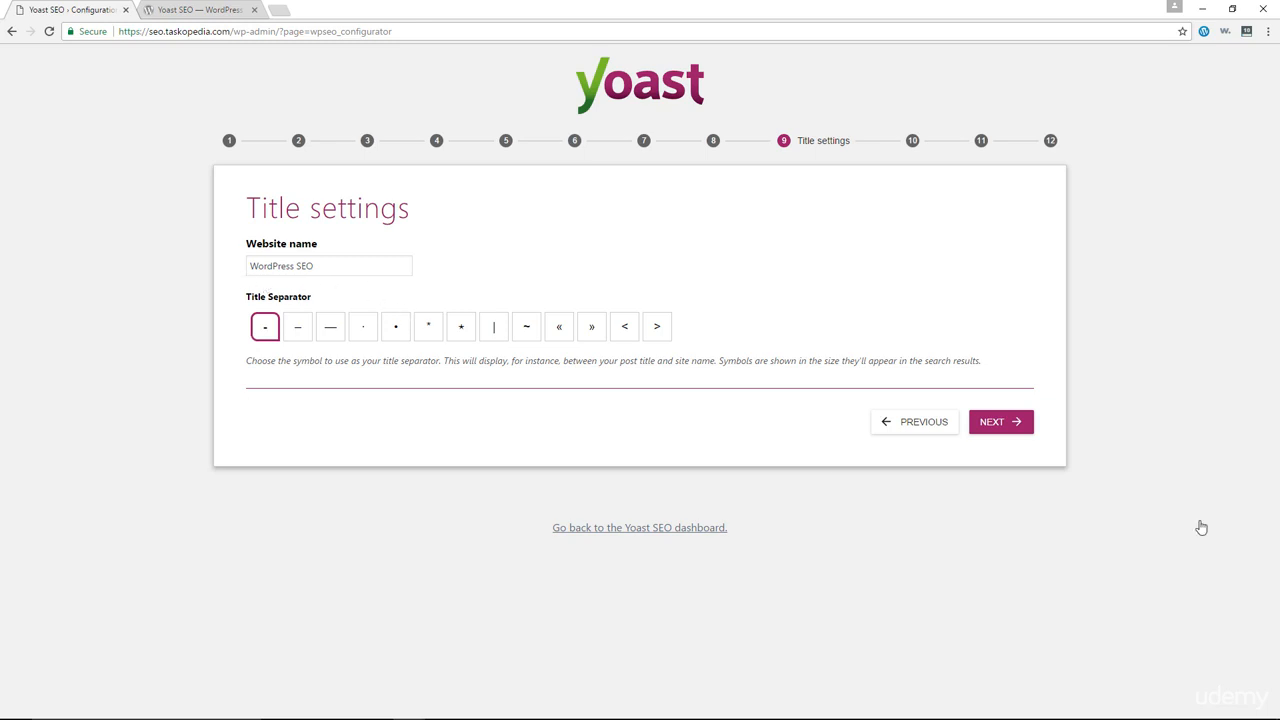
pyautogui.click(1000, 427)
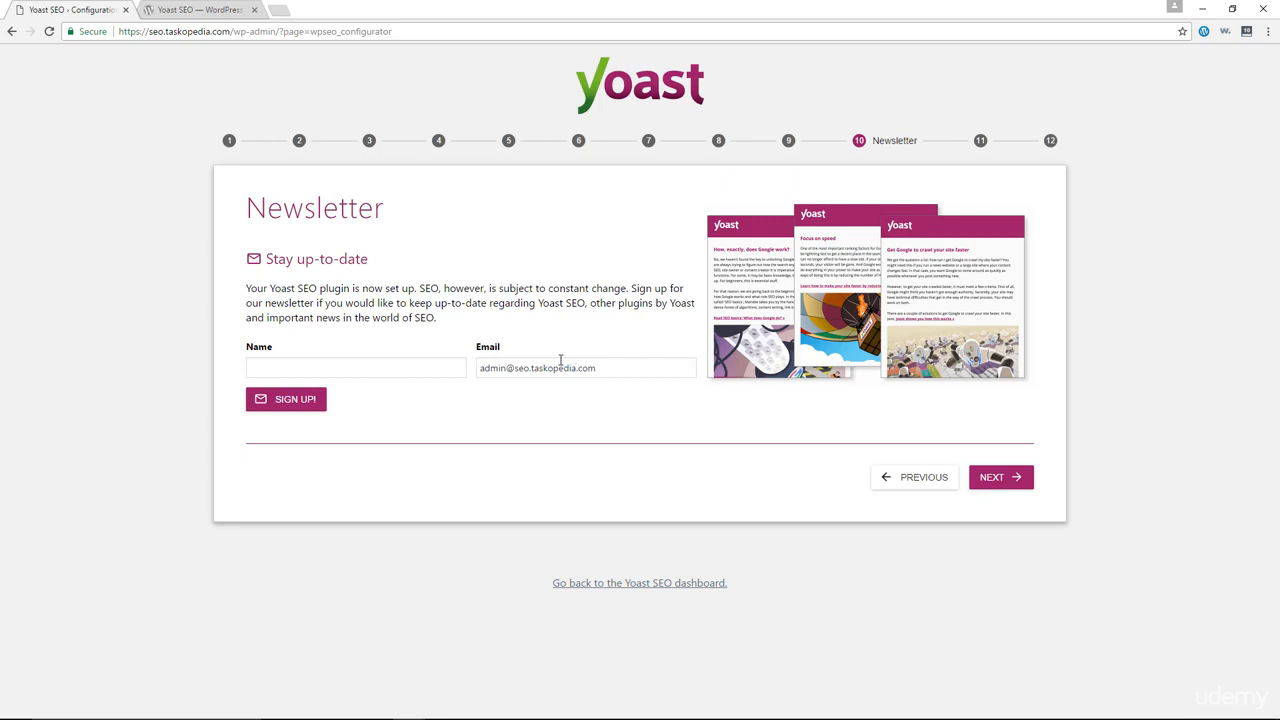
pyautogui.click(999, 478)
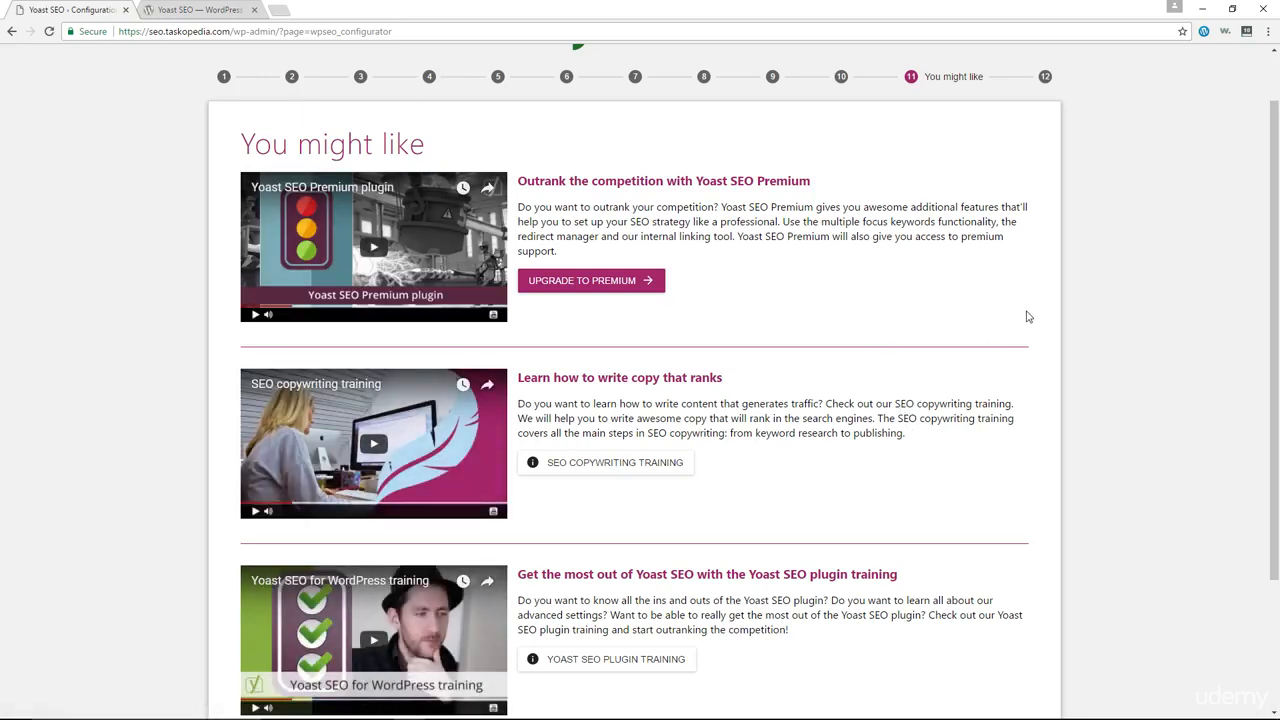
# Look through the recommended Yoast products and trainings, then finish and close the configuration wizard.
pyautogui.scroll(-2, 1020, 308)
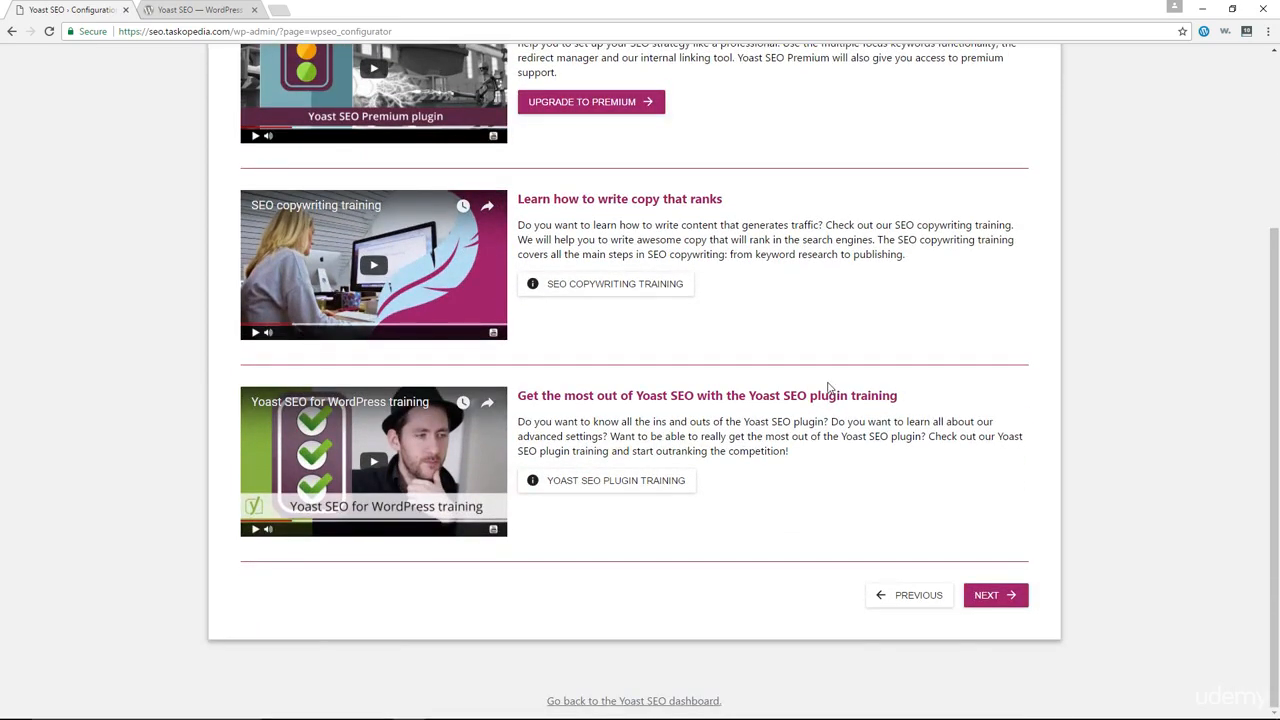
pyautogui.scroll(2, 828, 388)
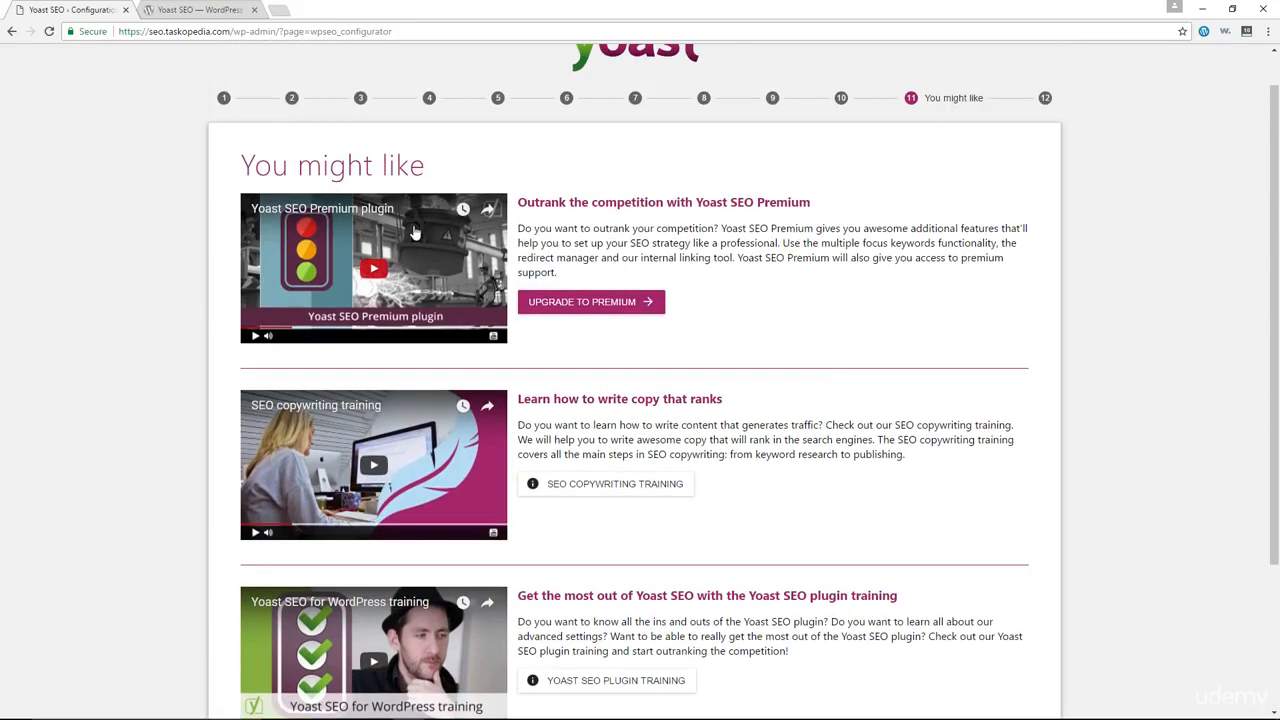
pyautogui.scroll(-2, 846, 343)
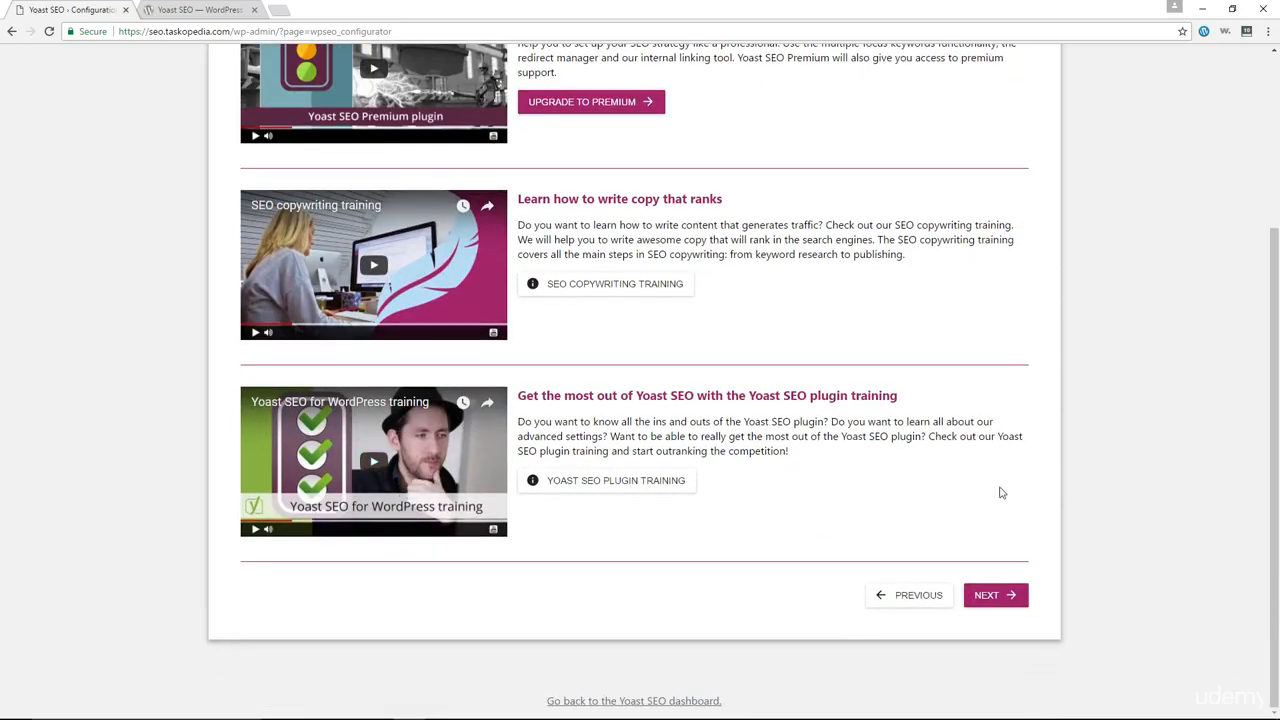
pyautogui.click(992, 596)
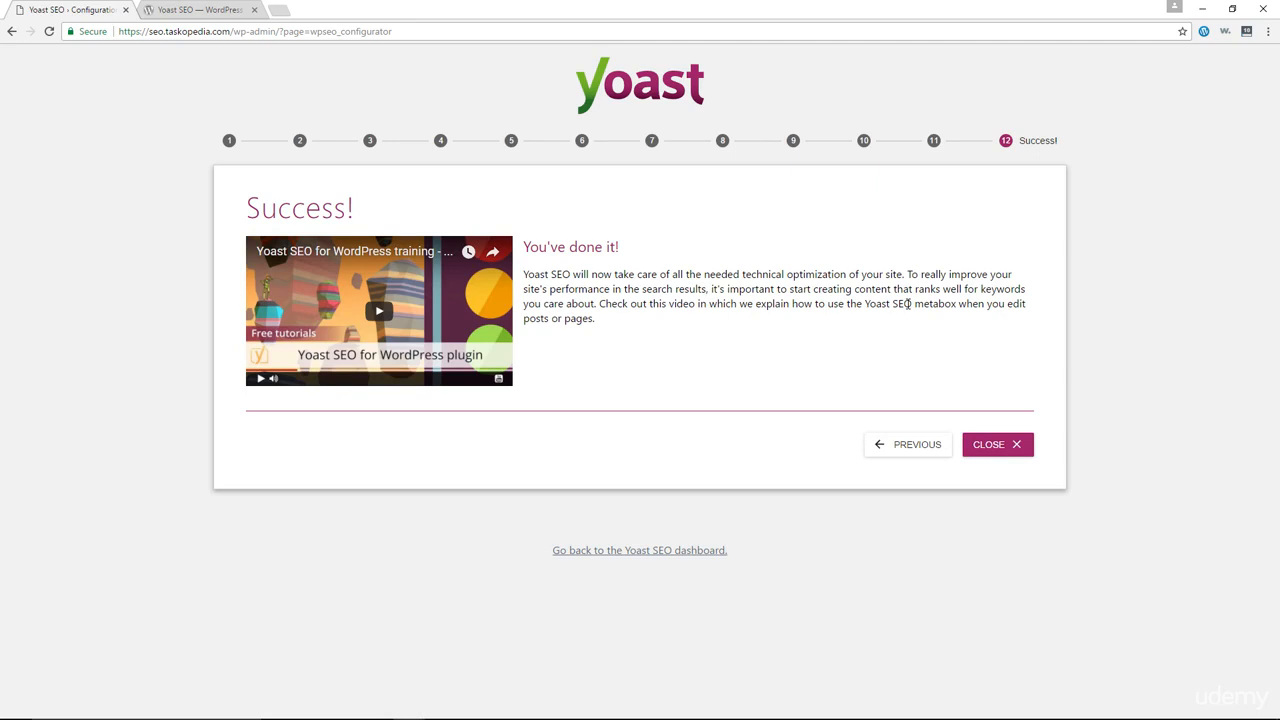
pyautogui.click(1006, 448)
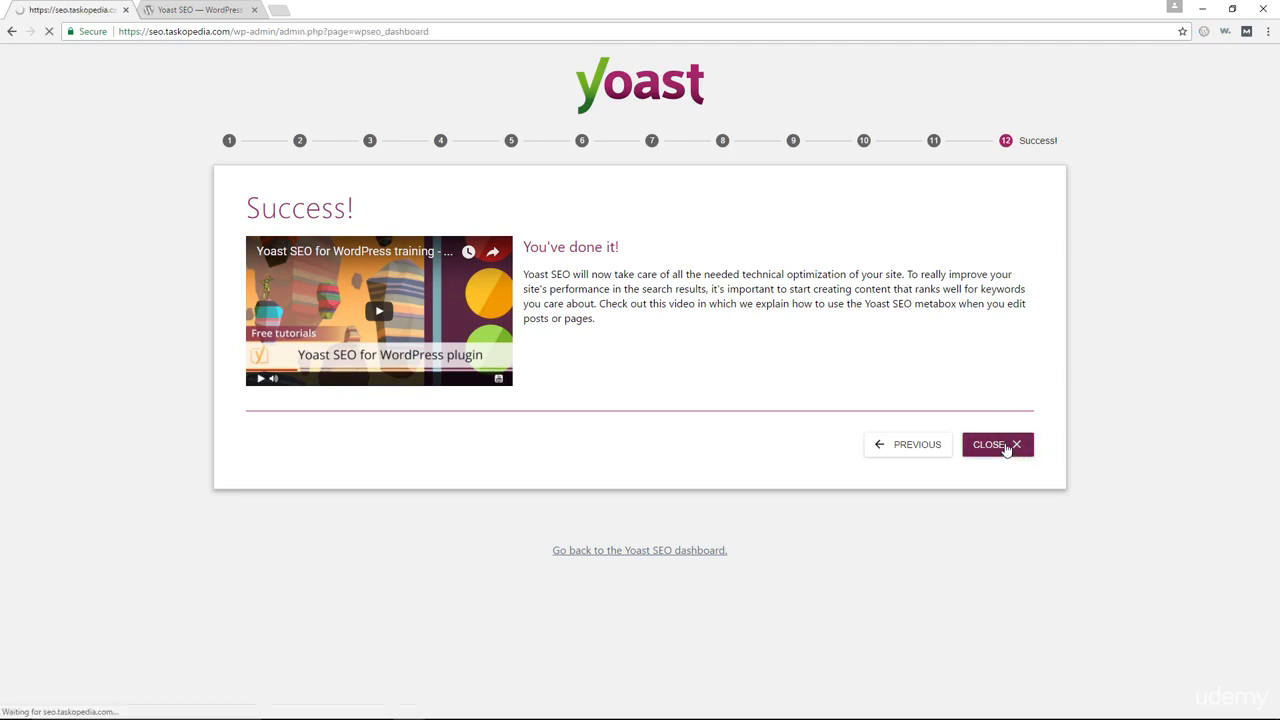